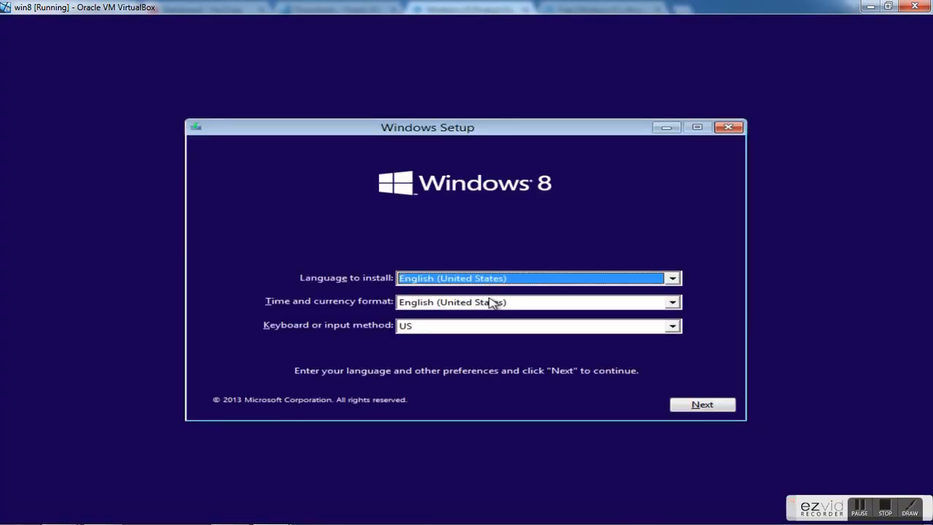
- Start the Windows installation with English (United States) and the US keyboard, and accept the license terms
left_click(701, 406)
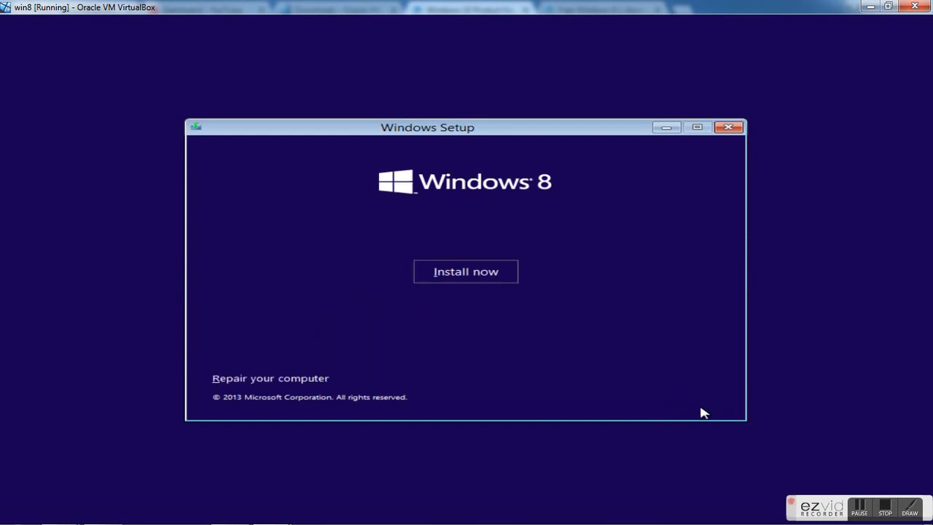
left_click(438, 278)
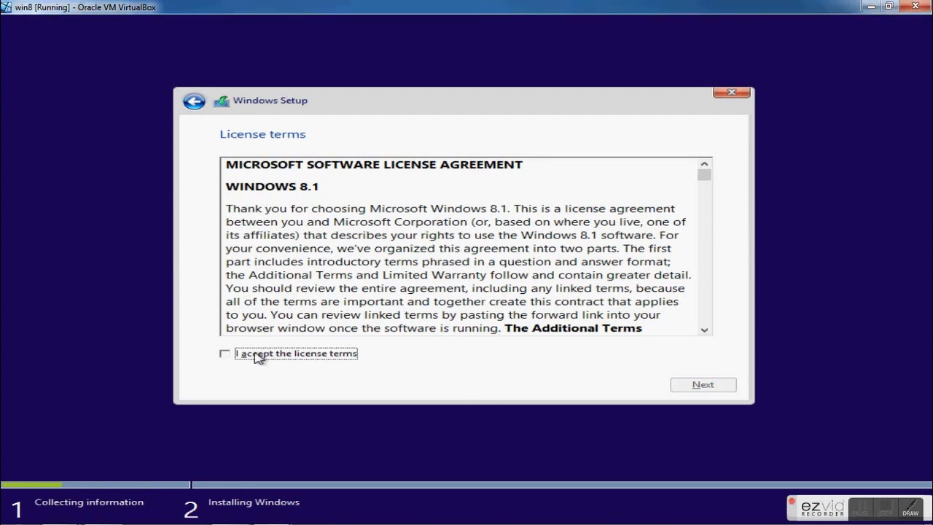
left_click(224, 353)
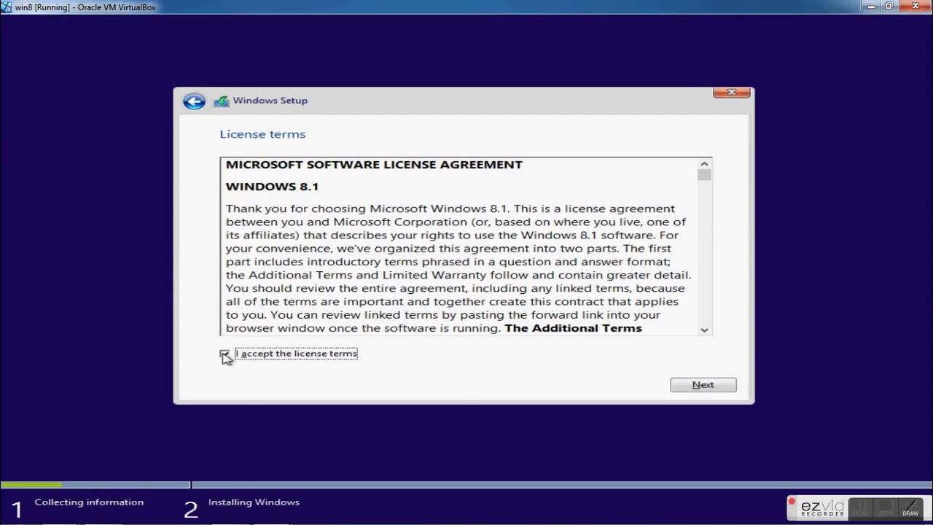
left_click(714, 386)
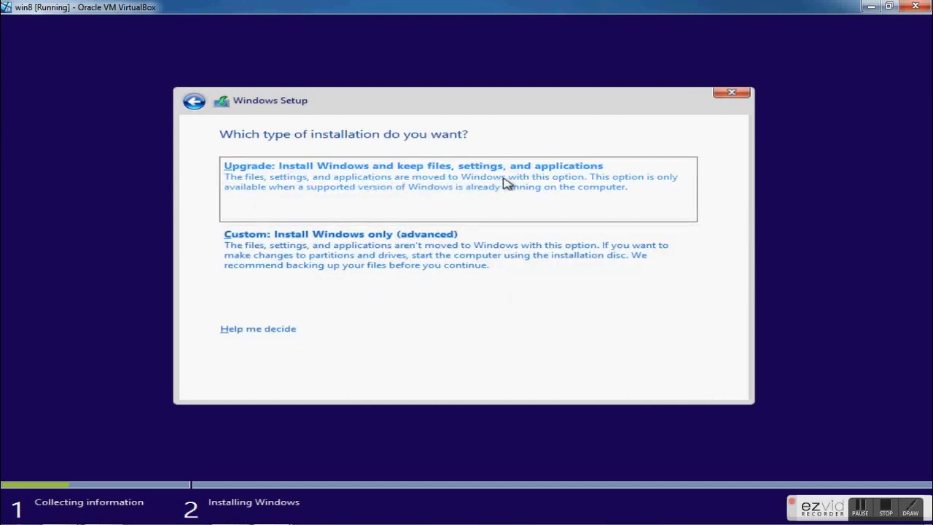
- Choose the custom Windows-only installation and install onto the unallocated space of Drive 0
left_click(273, 253)
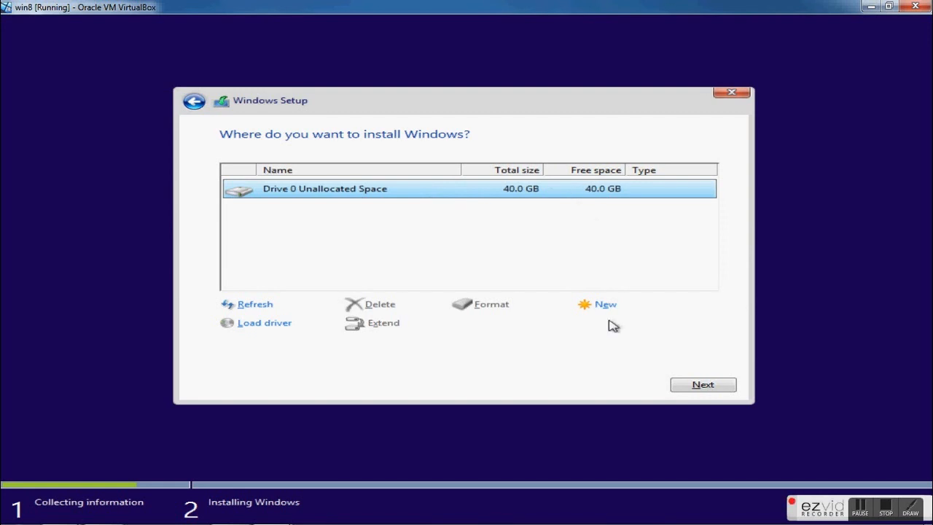
left_click(701, 385)
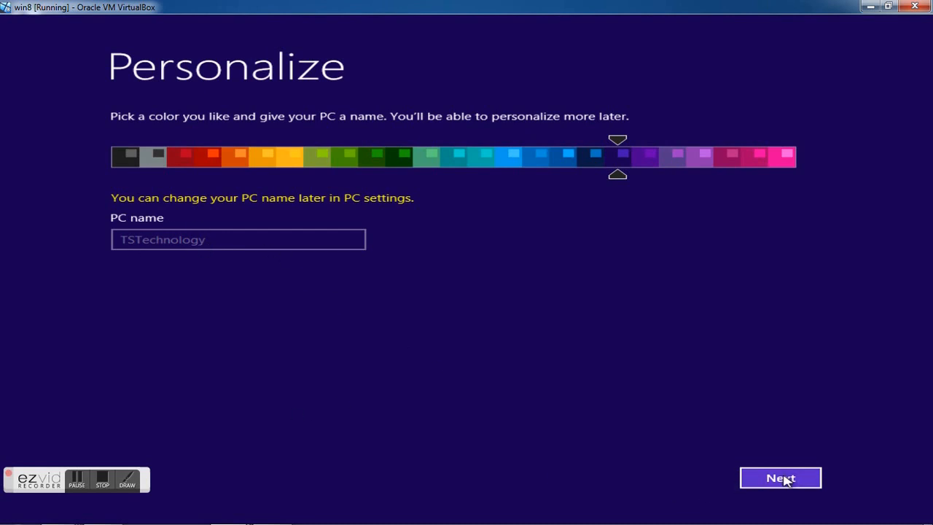
- Accept the PC name TSTechnology and customize the settings, allowing device discovery for home or work networks
left_click(818, 474)
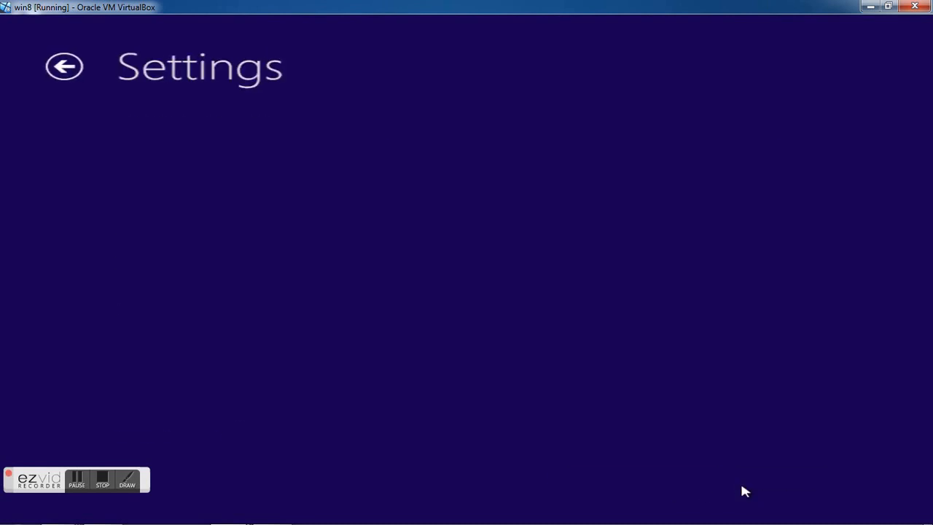
left_click(741, 486)
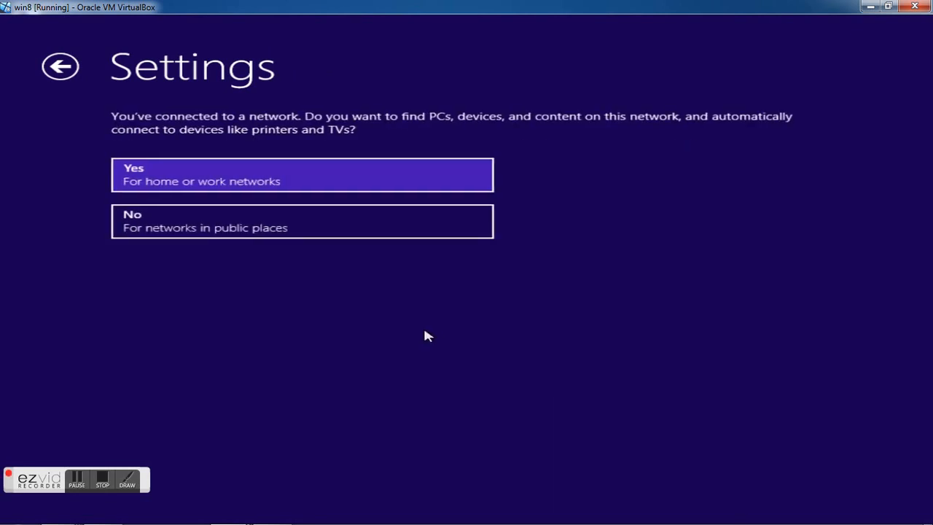
left_click(174, 186)
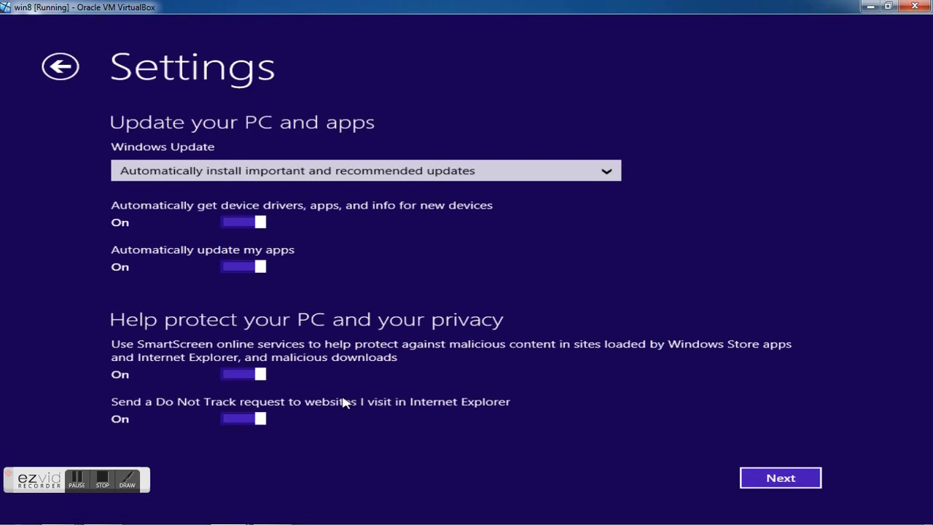
- Turn off the Do Not Track request for Internet Explorer and accept the remaining update, privacy and error-reporting settings
left_click(241, 419)
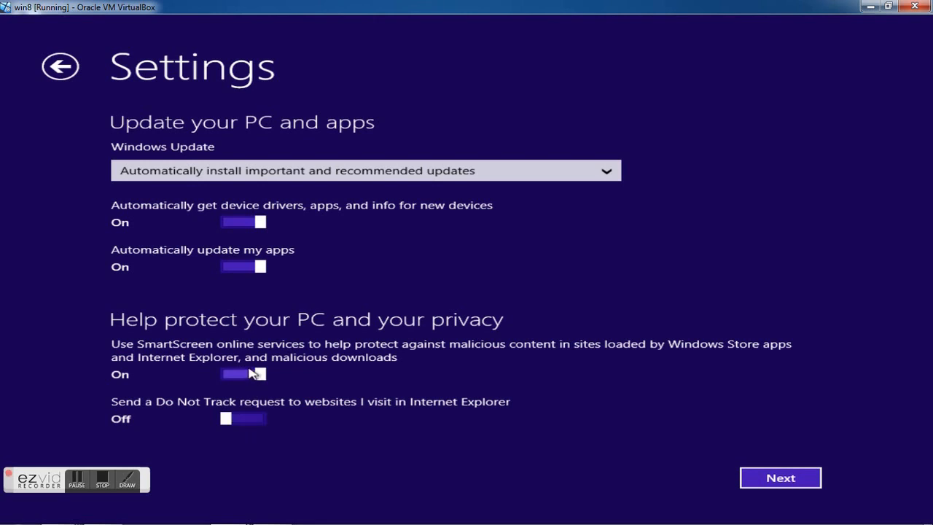
left_click(777, 477)
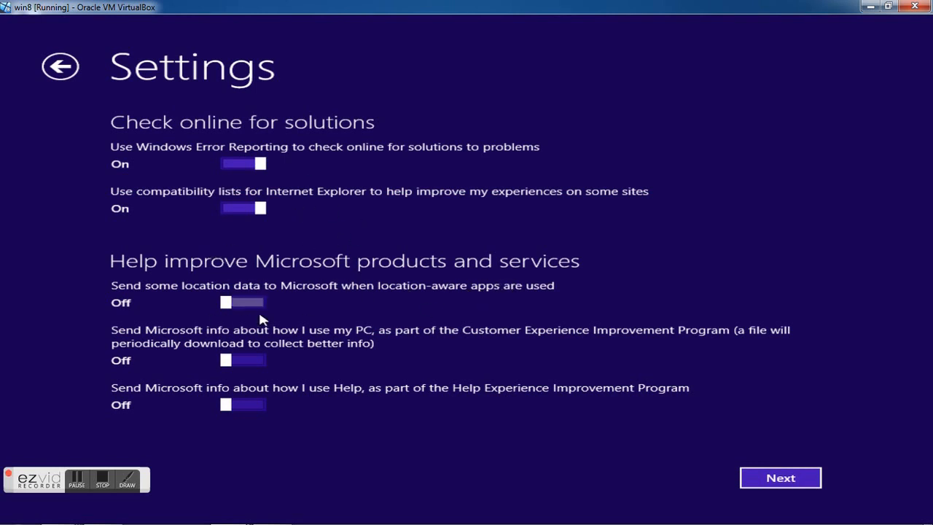
left_click(784, 477)
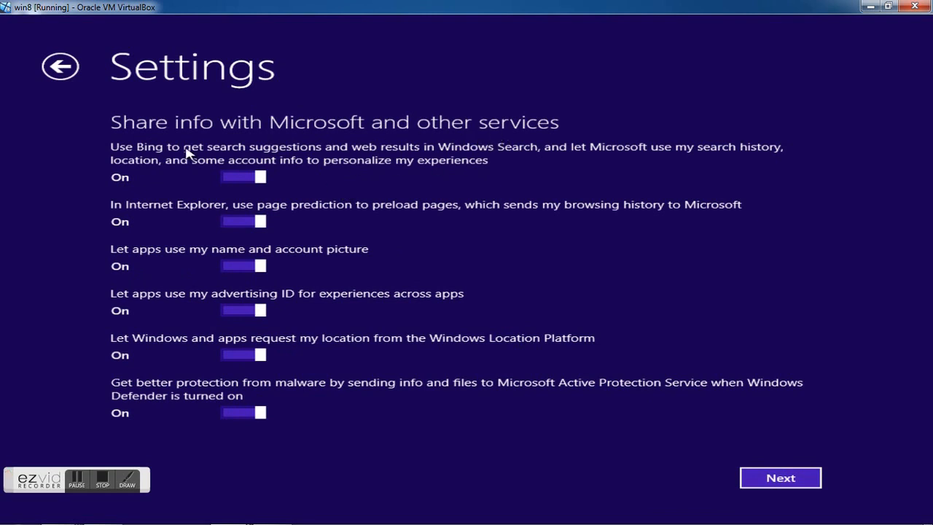
- Disable Bing search suggestions, page prediction, name and picture sharing, advertising ID and location requests, and accept the info-sharing settings
left_click(242, 176)
left_click(230, 226)
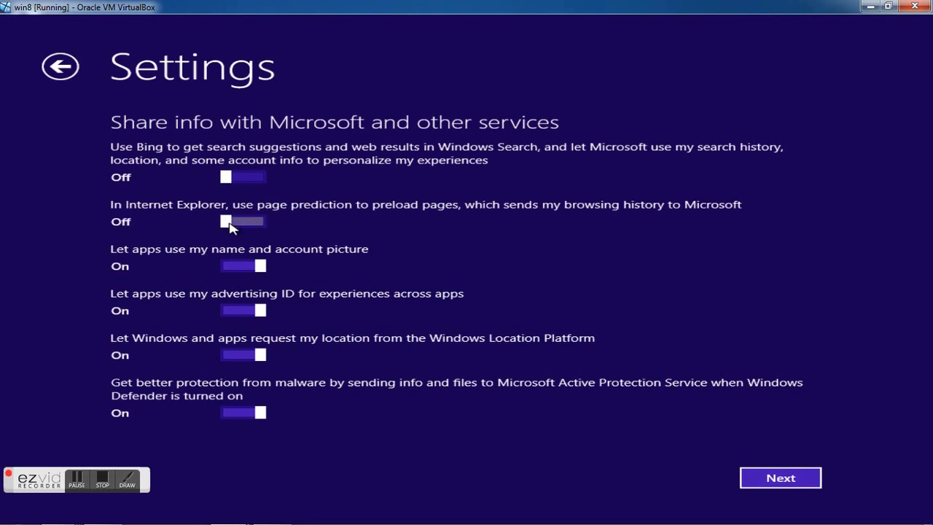
left_click(248, 266)
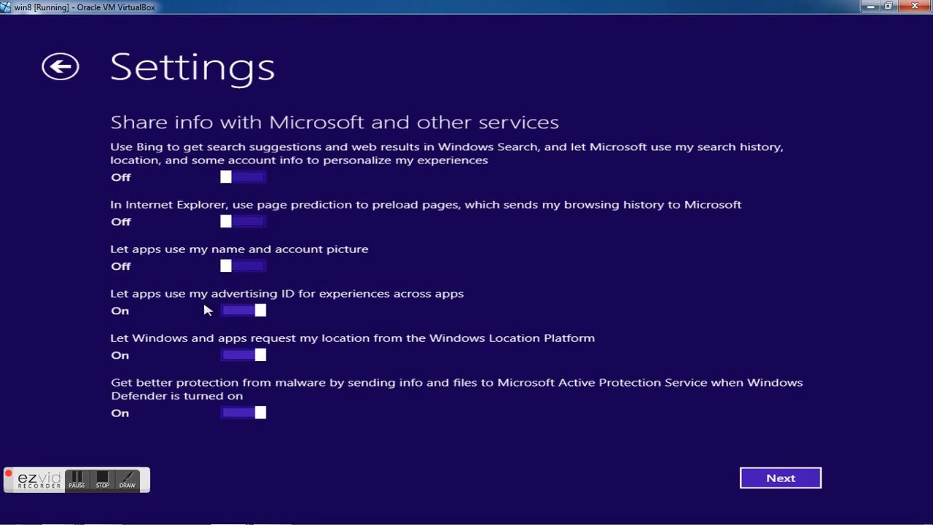
left_click(241, 312)
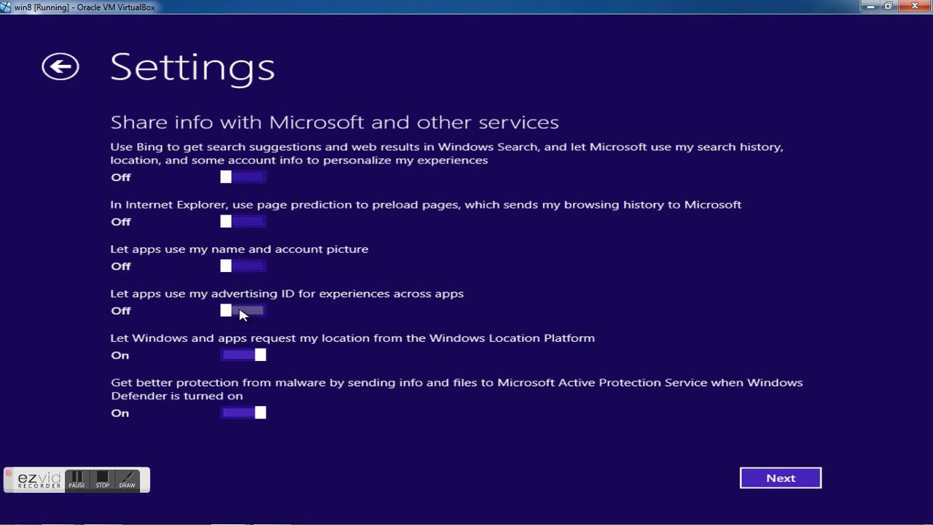
left_click(250, 354)
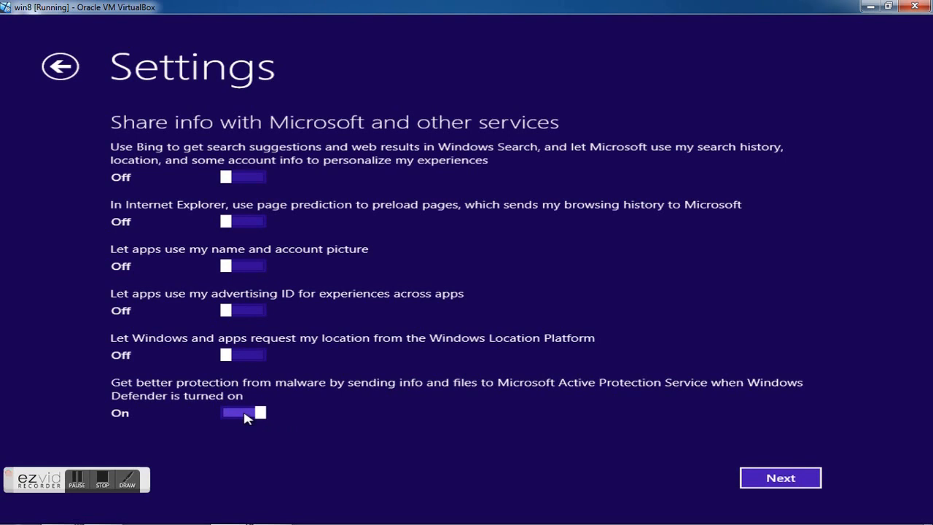
left_click(778, 483)
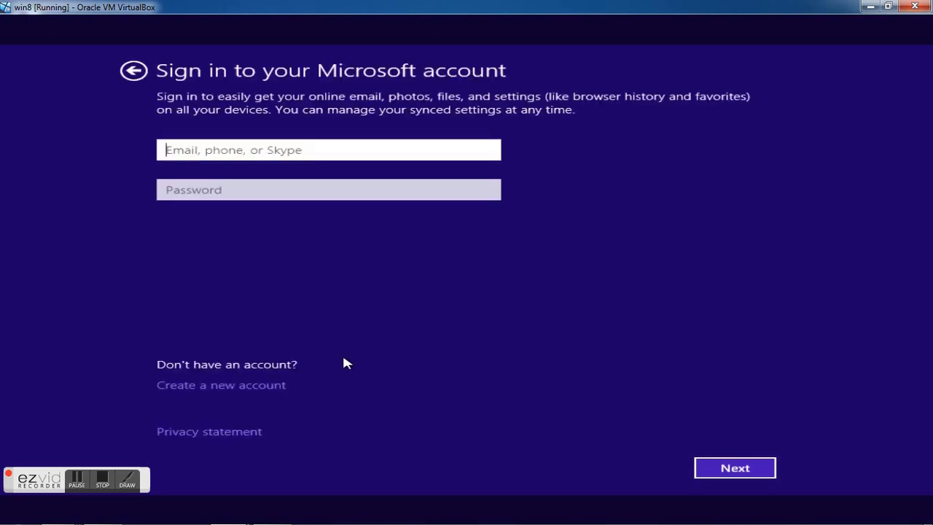
- Choose to set up the PC without a Microsoft account by way of the new account form
left_click(248, 367)
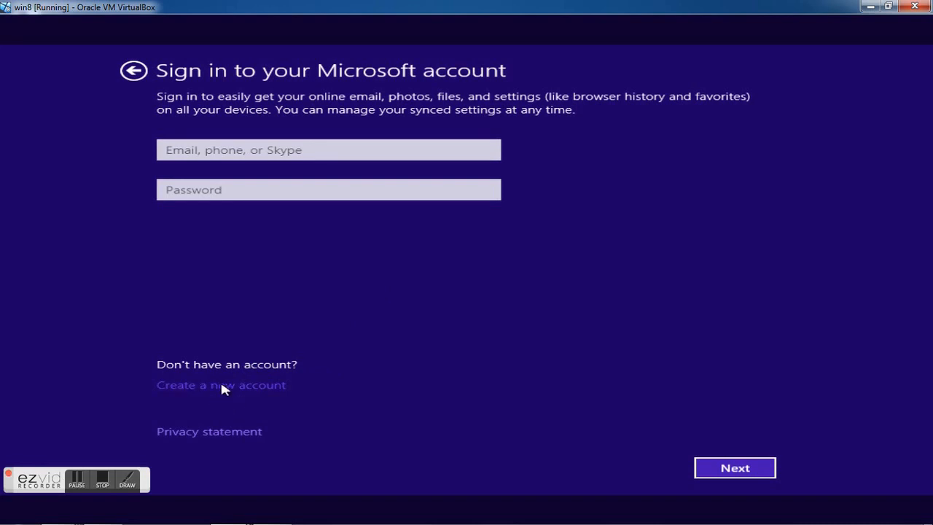
left_click(221, 386)
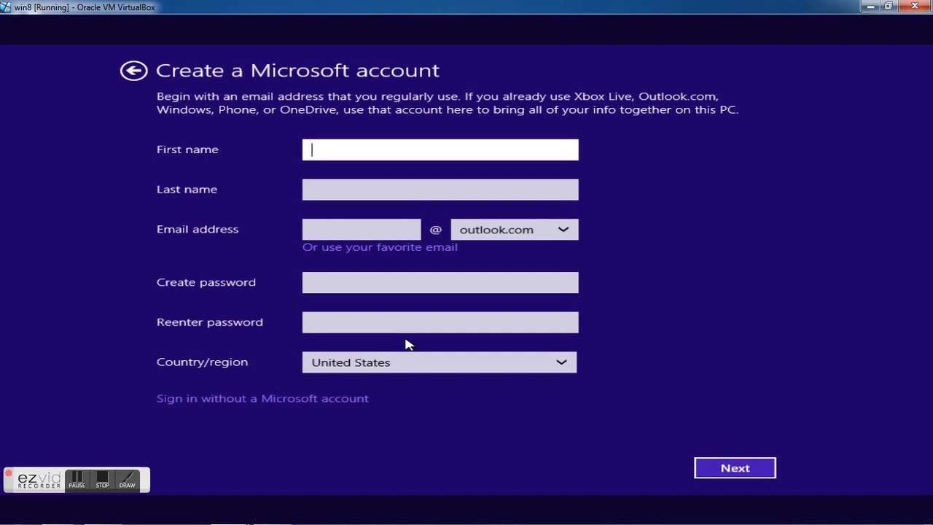
left_click(251, 398)
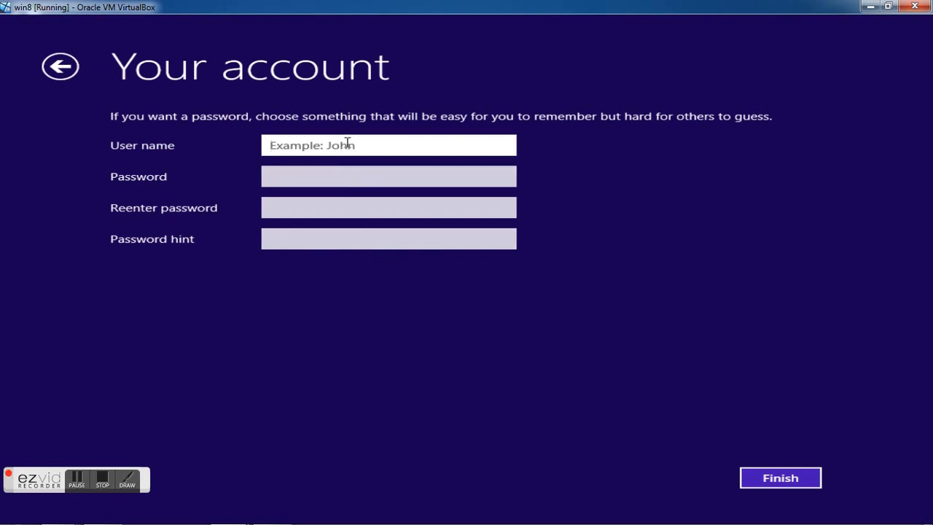
- Enter the user name for the local account, then type the account password and repeat it for confirmation
type("Tarun")
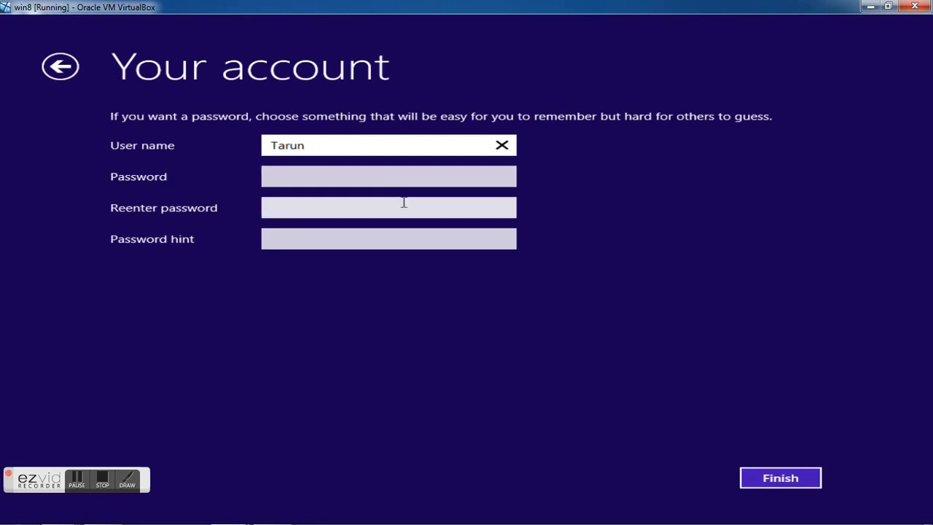
left_click(332, 173)
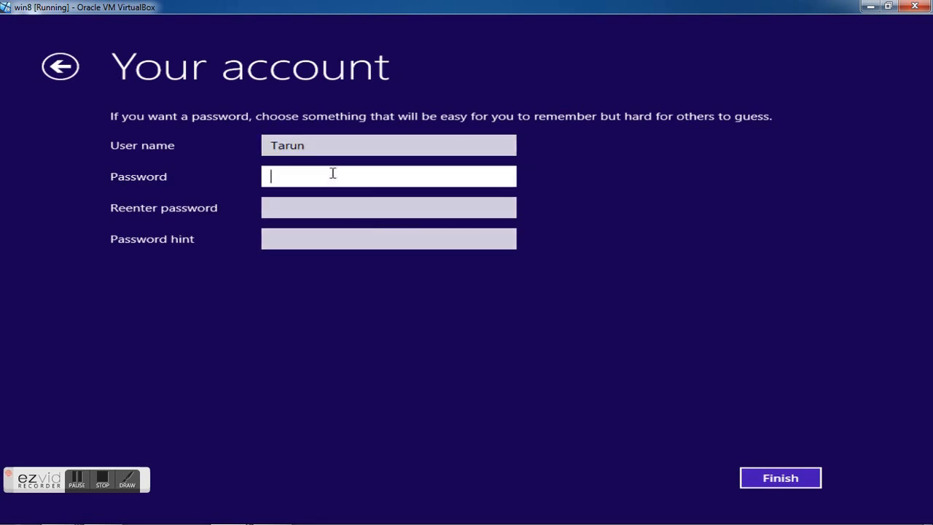
type("•••")
key("BackSpace")
key("BackSpace")
key("BackSpace")
type("••••••")
key("Tab")
type("••••••")
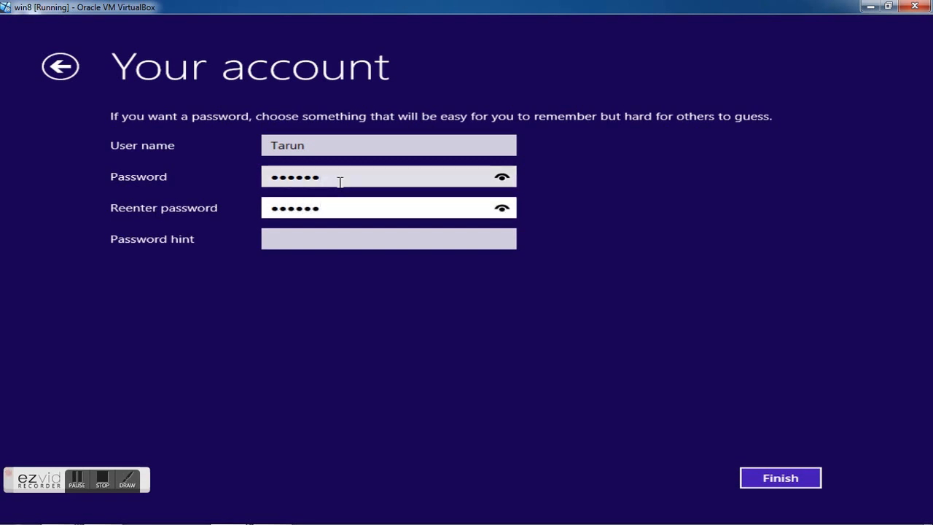
- Add the required password hint and finish creating the local account
left_click(788, 487)
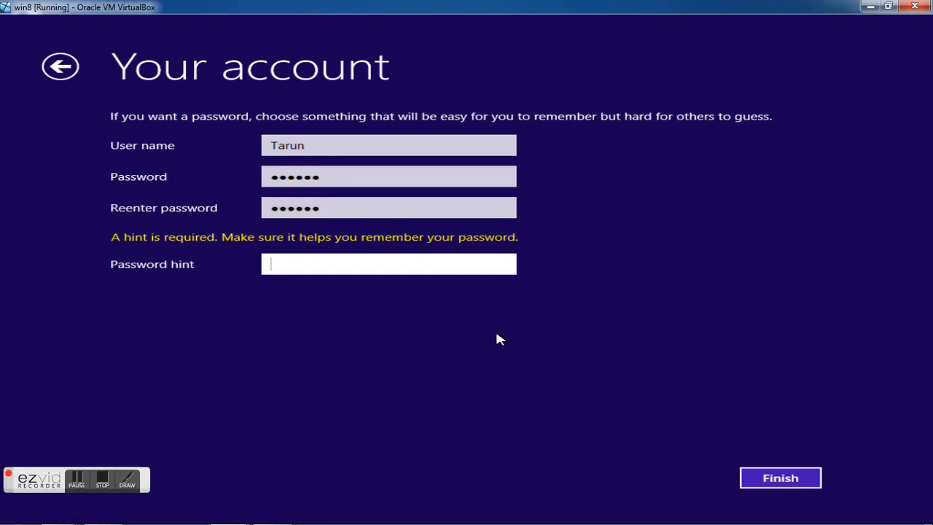
type("u")
left_click(771, 481)
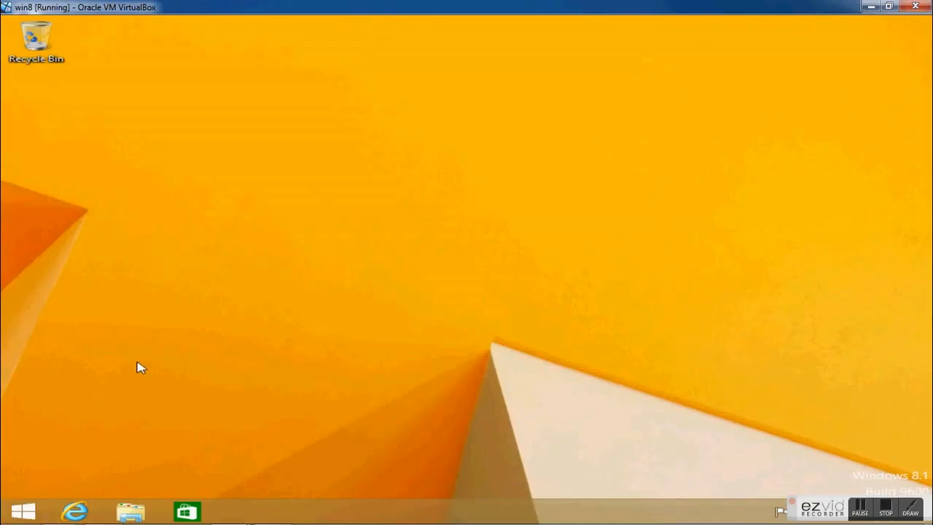
- Examine the drives in This PC and the folders on Local Disk (C:), then close the window
left_click(29, 512)
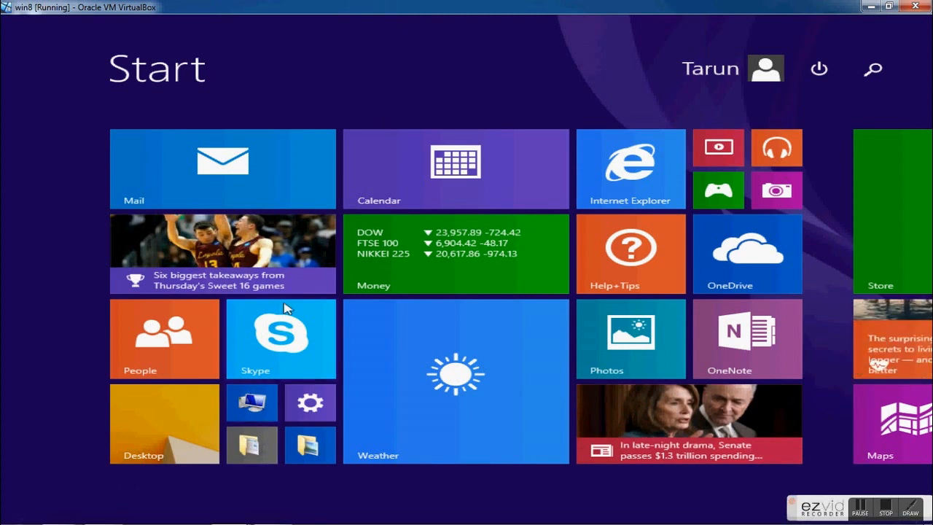
left_click(250, 410)
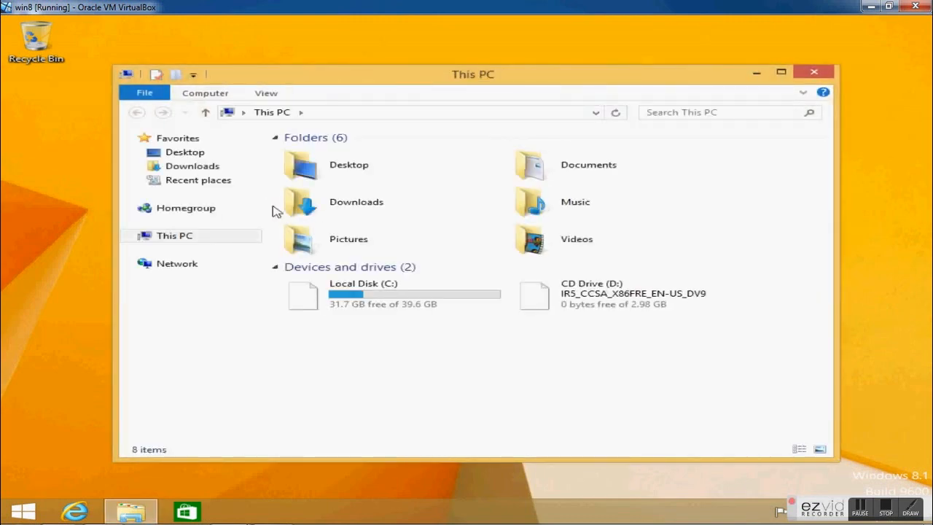
left_click(377, 297)
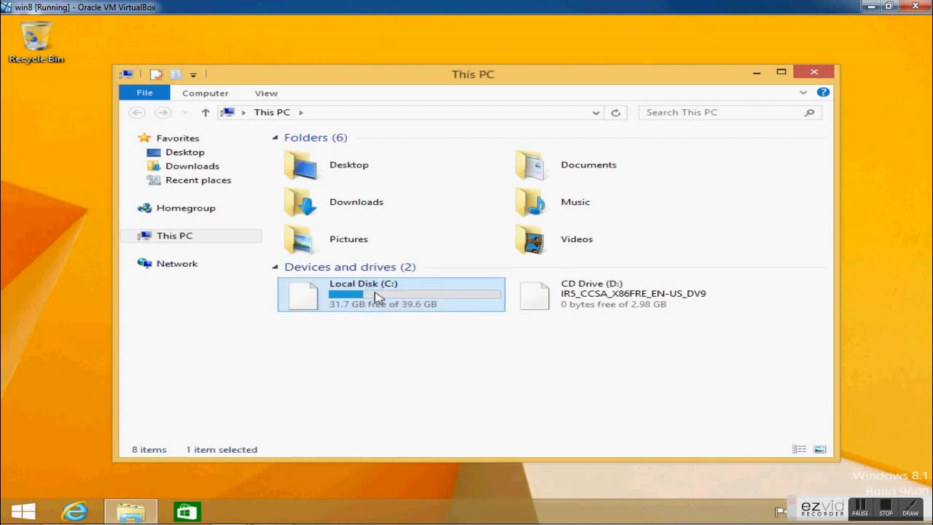
double_click(377, 296)
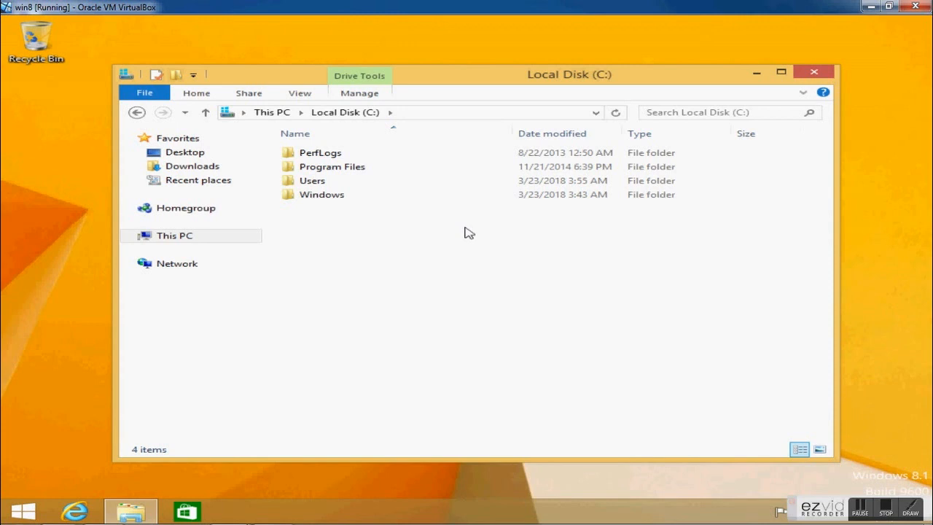
left_click(827, 76)
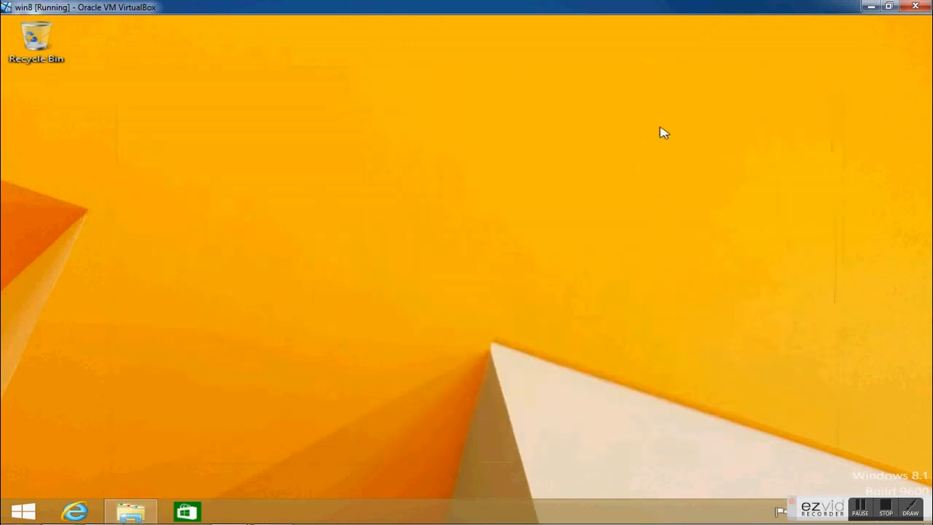
- Add the Computer icon to the desktop through the Personalization desktop icon settings
right_click(462, 121)
left_click(516, 244)
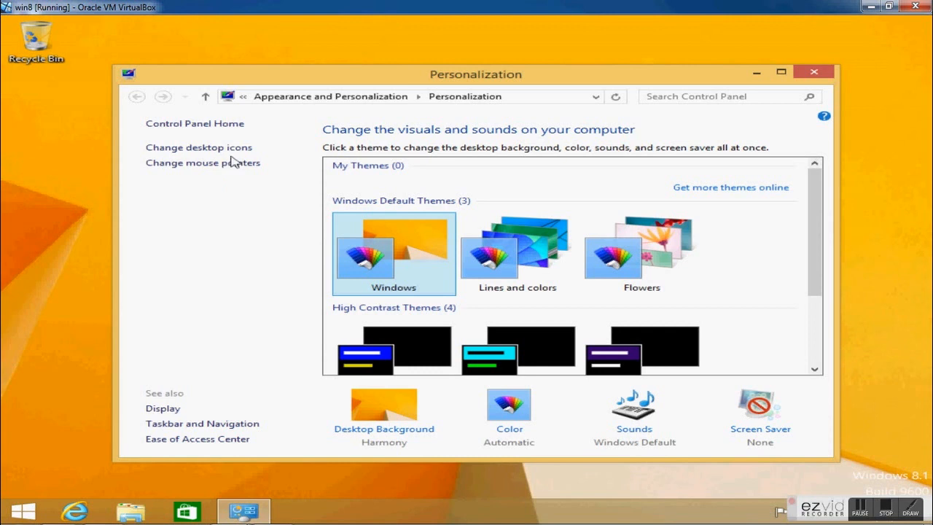
left_click(232, 149)
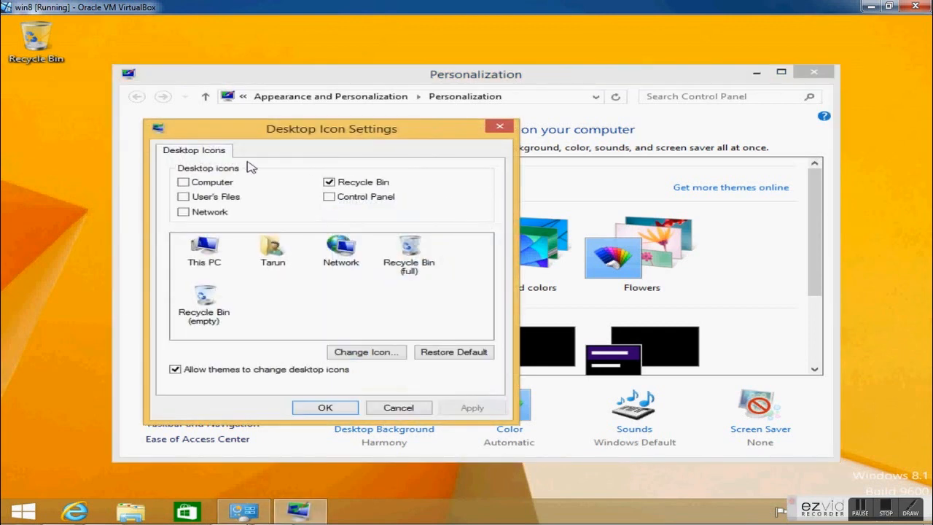
left_click(209, 186)
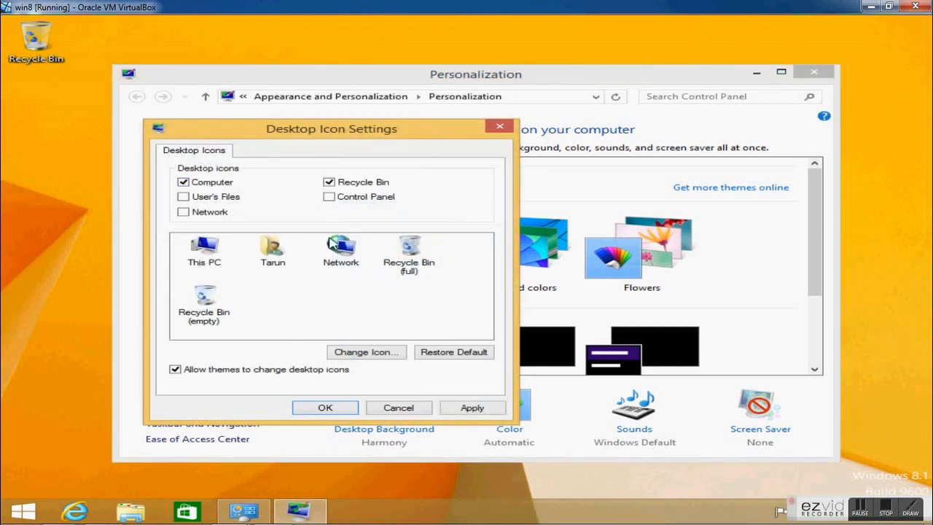
left_click(462, 408)
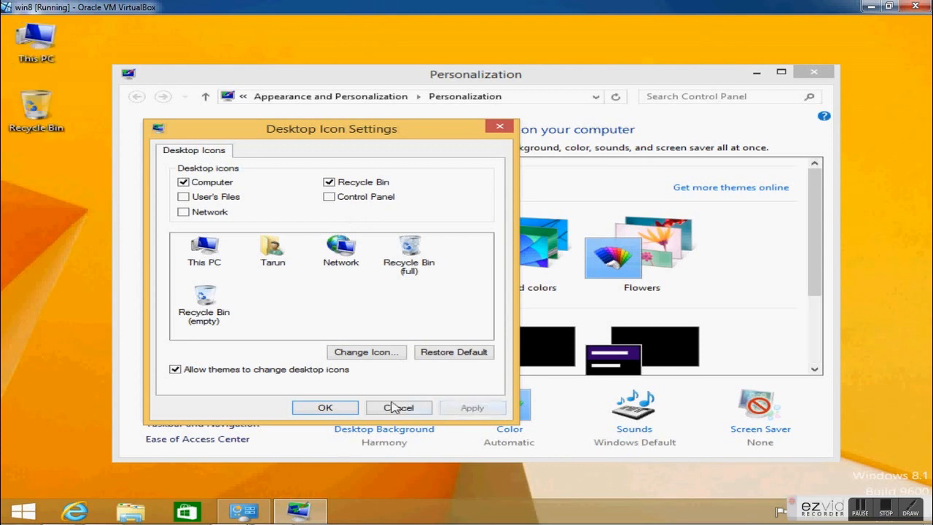
left_click(324, 407)
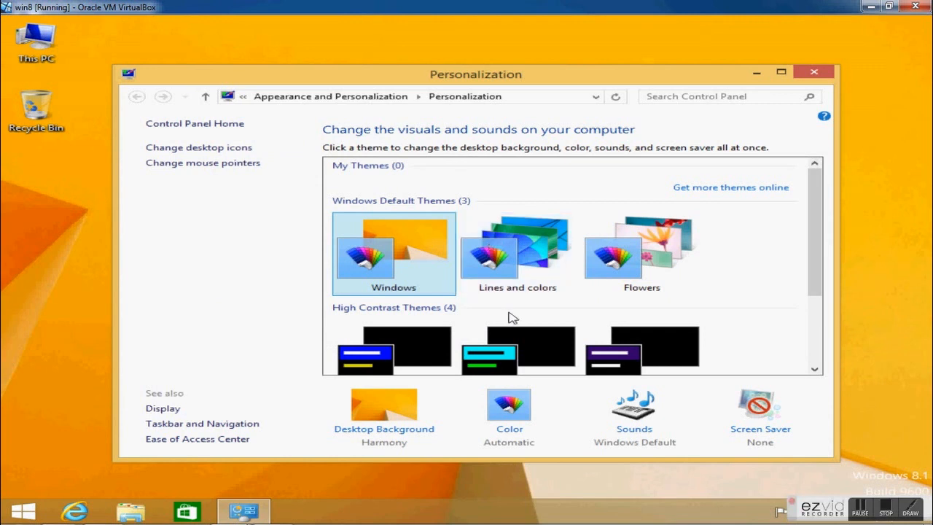
- Try the Lines and colors theme, then apply the Flowers theme and close Personalization
left_click(521, 266)
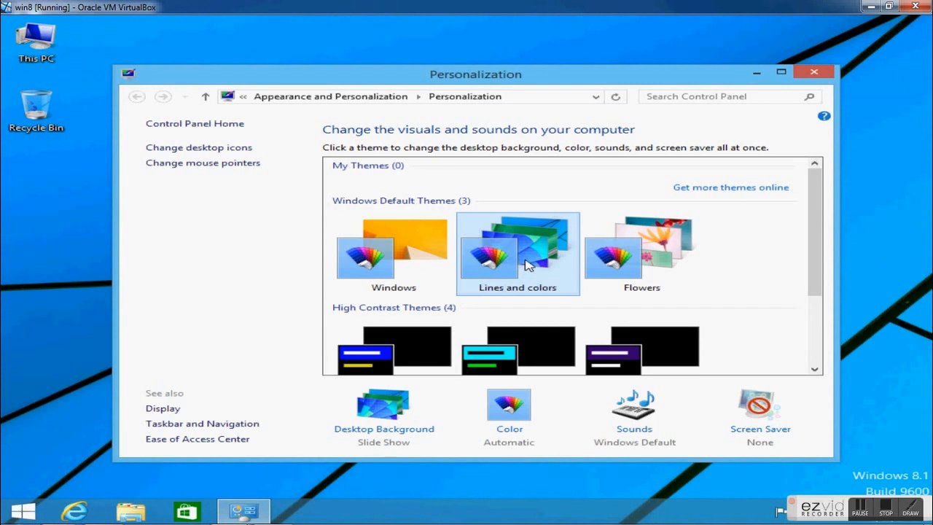
left_click(650, 266)
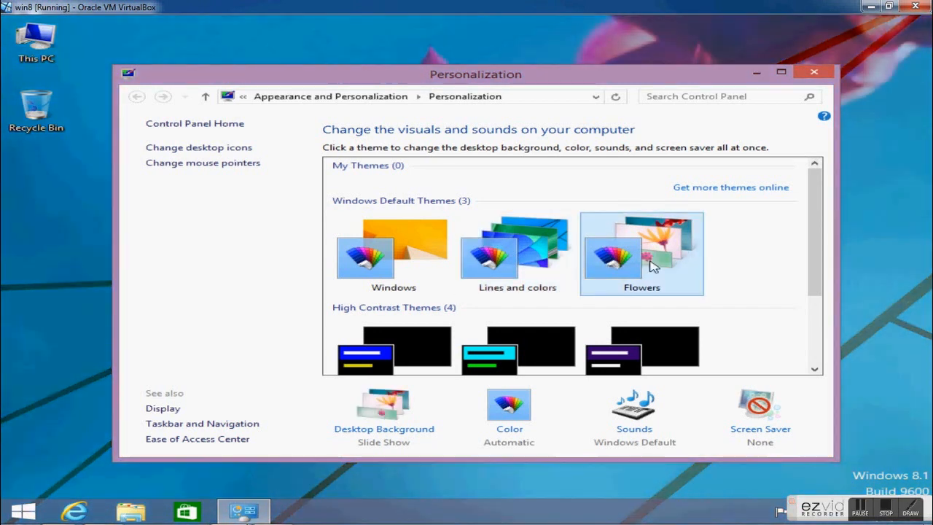
left_click(817, 72)
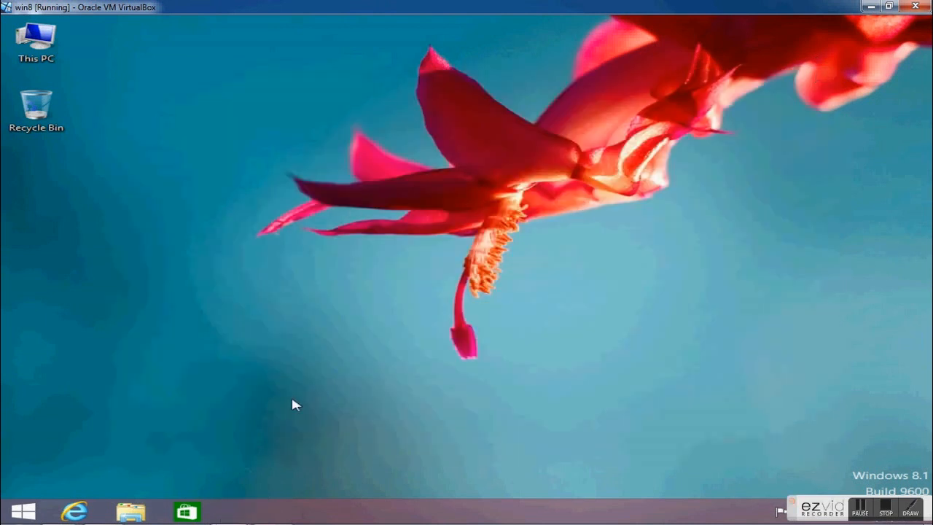